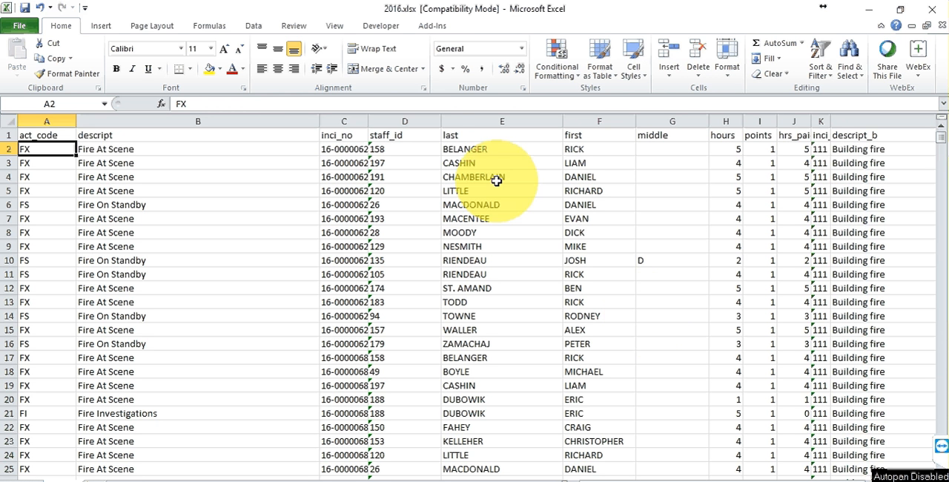
- Insert a new blank column before the staff_id column
right_click(396, 120)
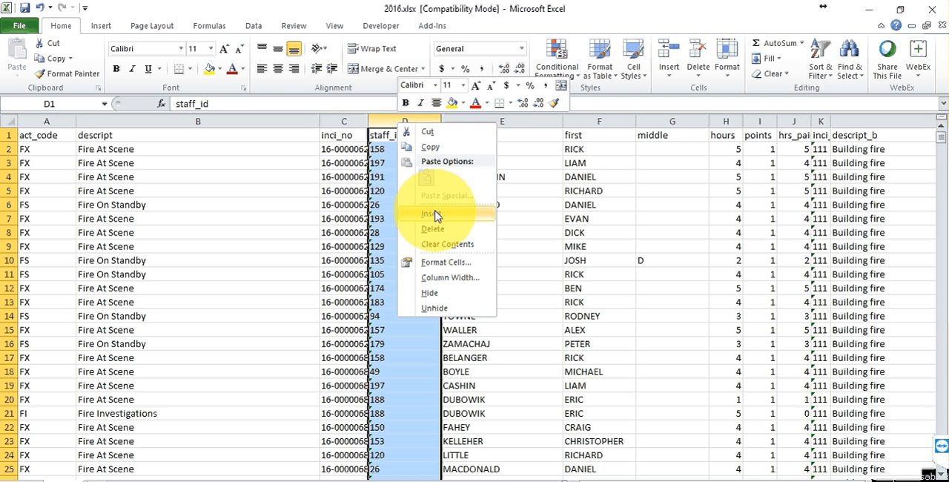
click(436, 215)
click(383, 135)
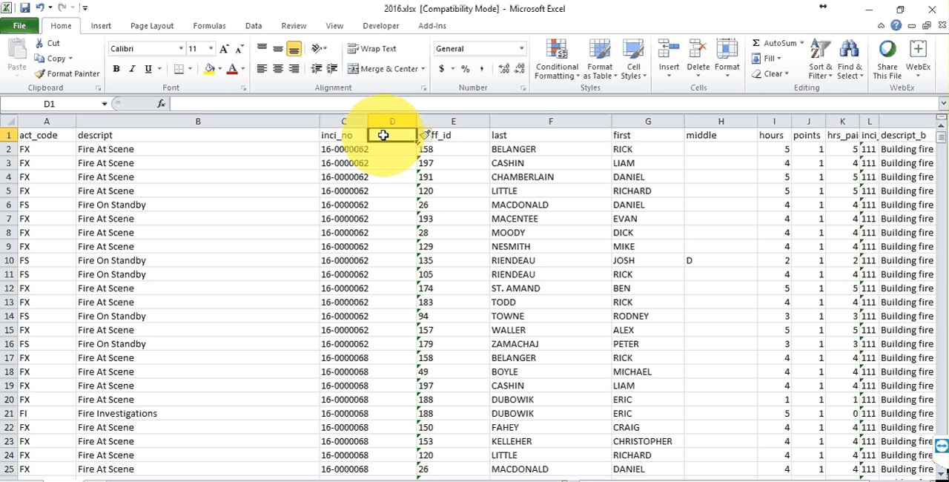
- Name the new column's header cntinc
text(cnting)
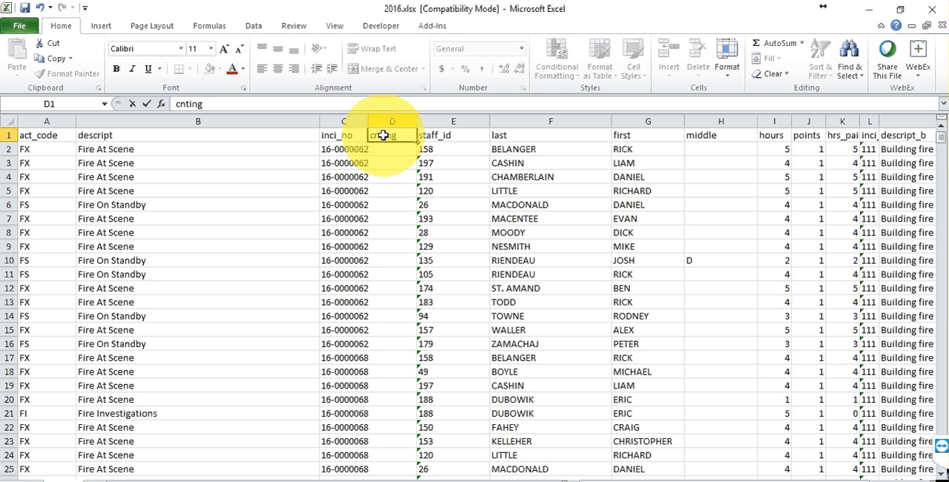
key(BackSpace)
text(c)
click(395, 150)
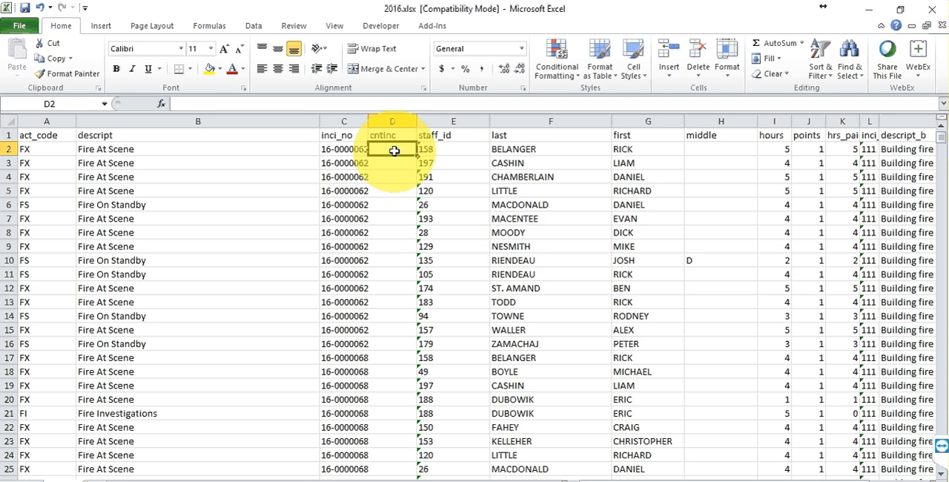
- Enter the formula =IF(C2=C3,0,1) in the first data cell of cntinc
text(=if)
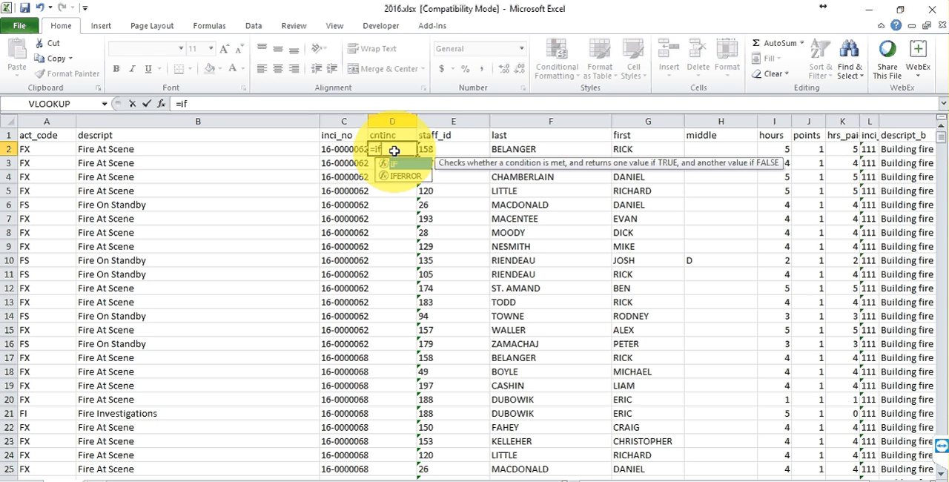
text(()
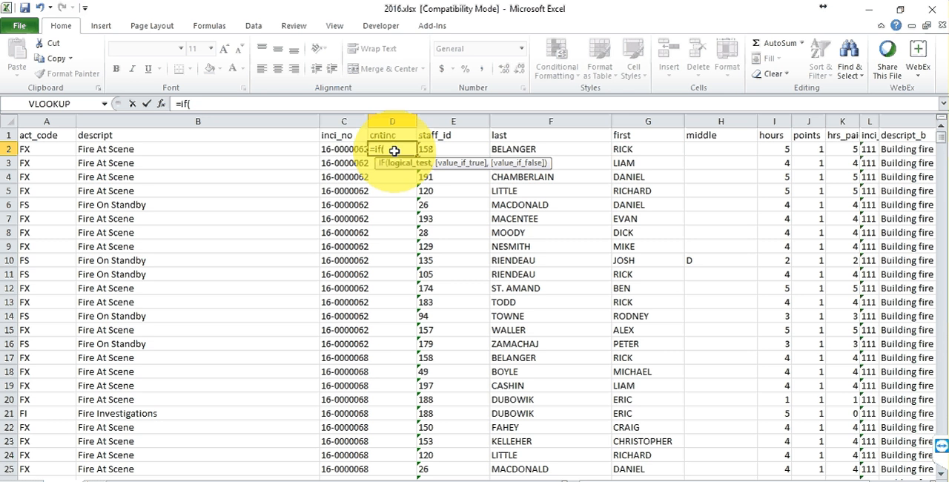
click(353, 151)
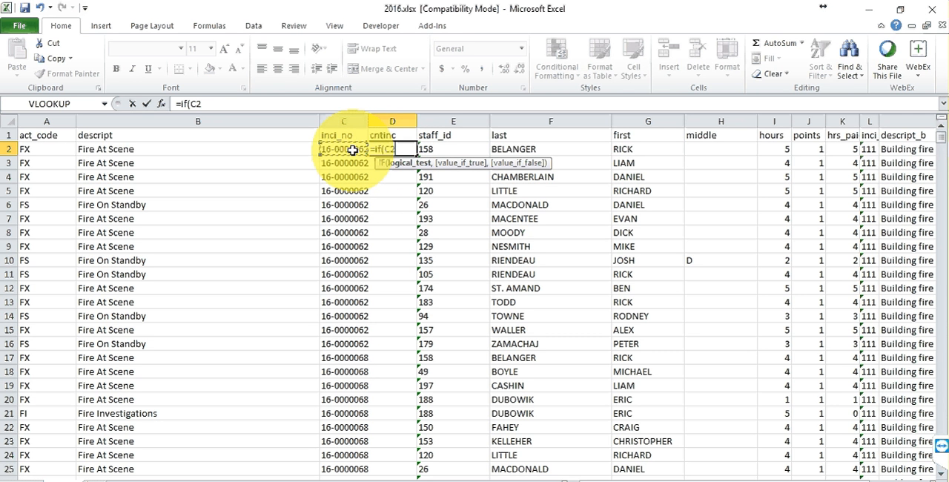
text(=)
click(350, 163)
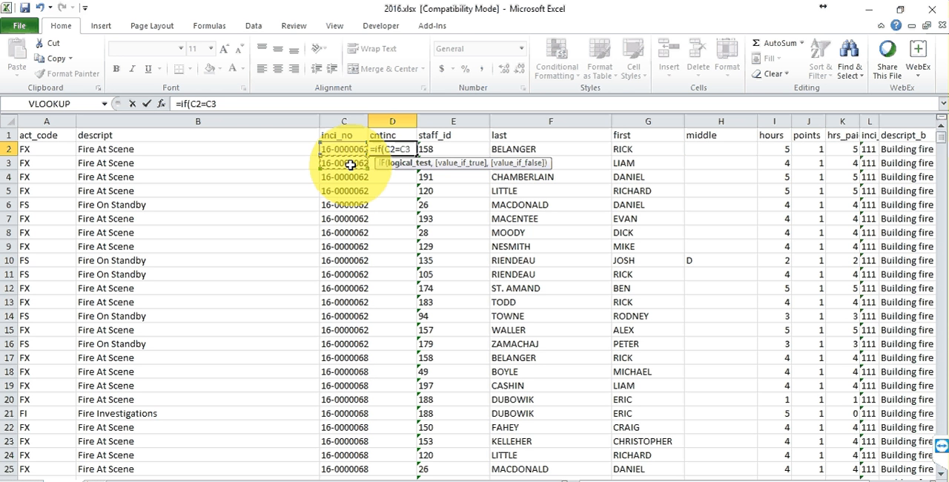
text(,0,)
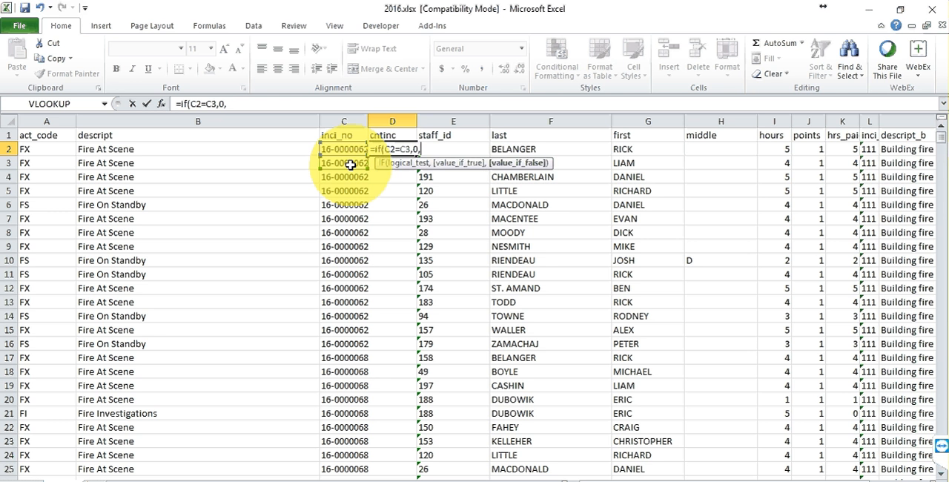
text(1))
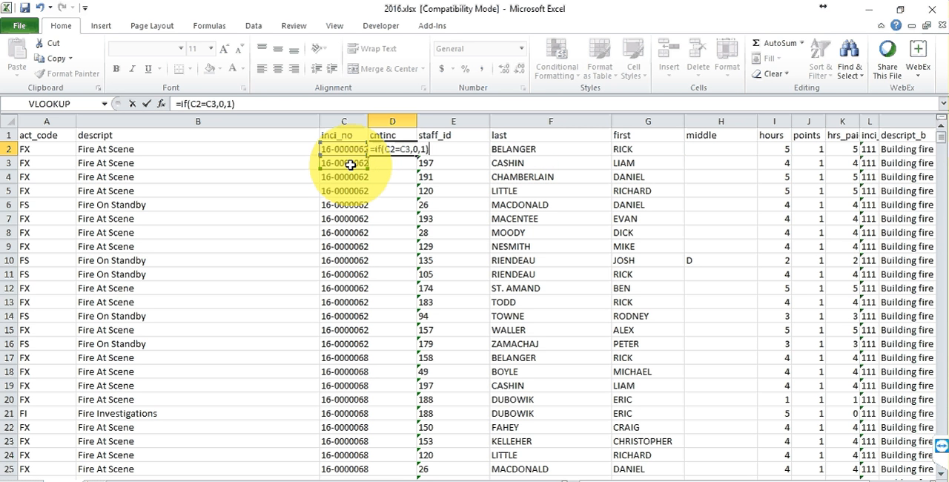
key(Return)
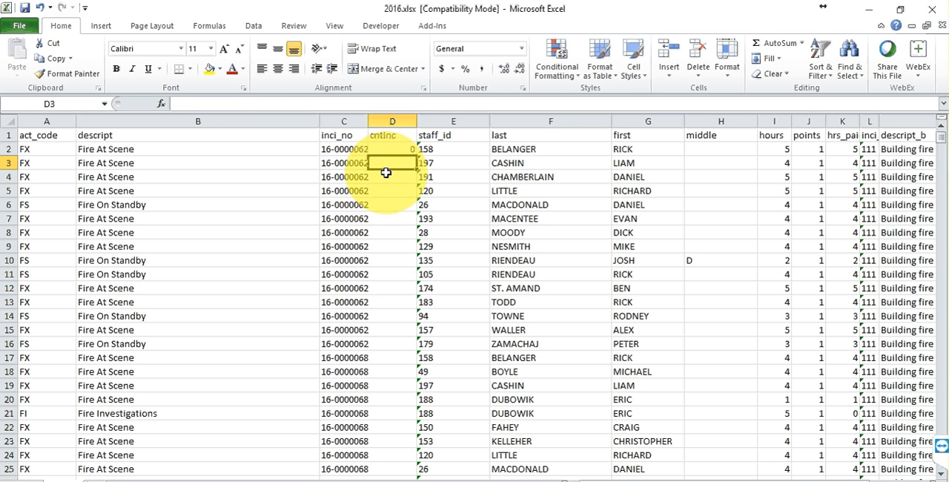
- Fill the cntinc formula down the whole column and check a lower cell's formula
click(381, 147)
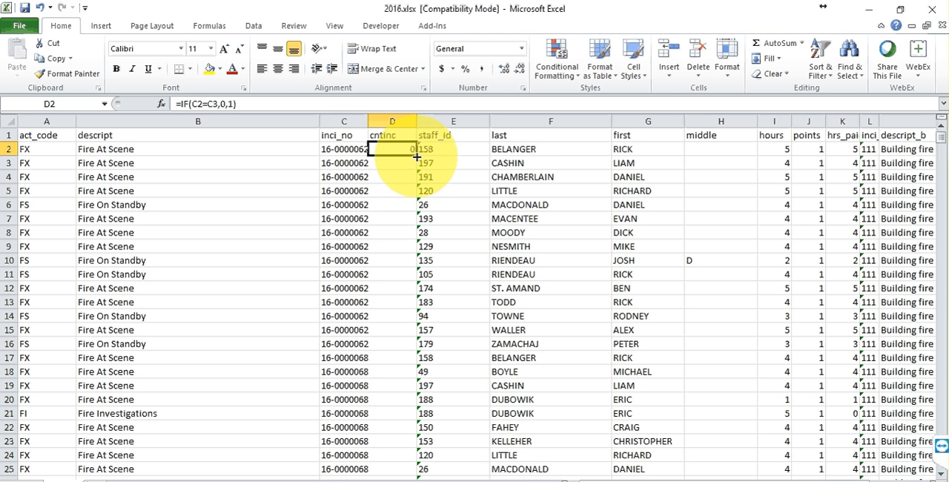
double_click(417, 157)
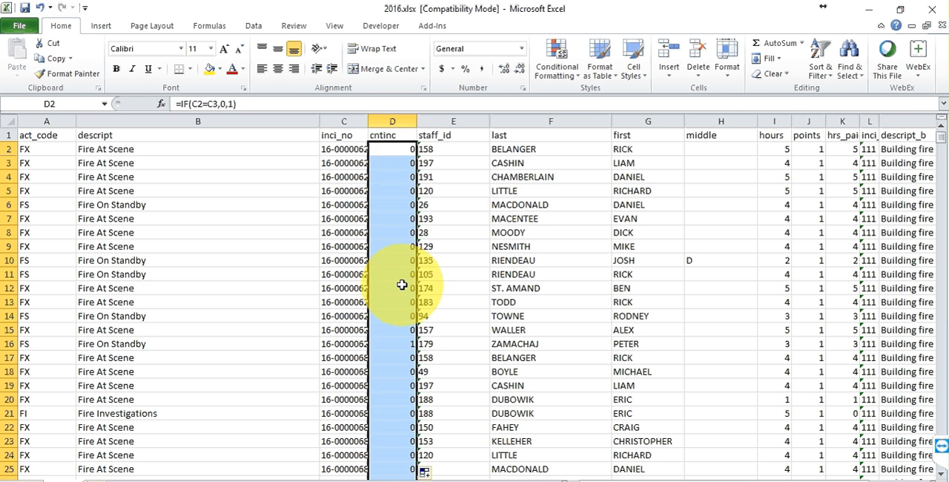
click(403, 347)
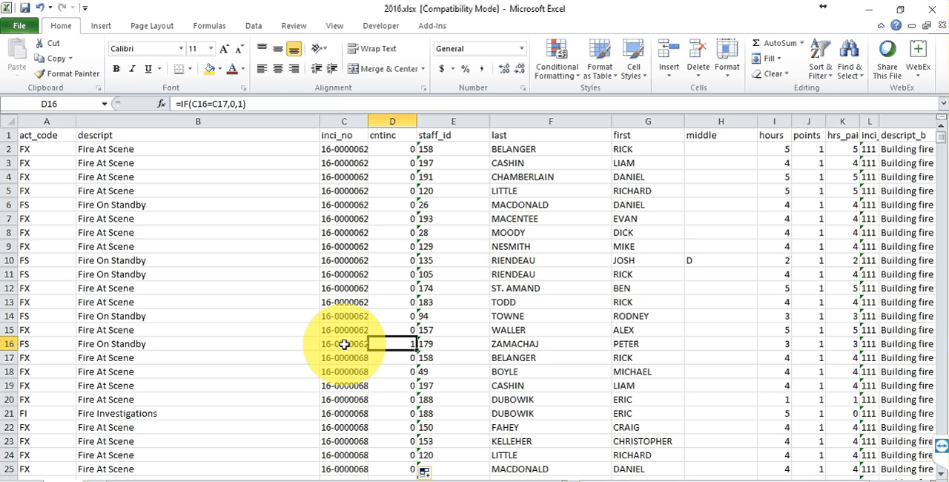
- Create a PivotTable from the whole data range on a new worksheet
click(48, 137)
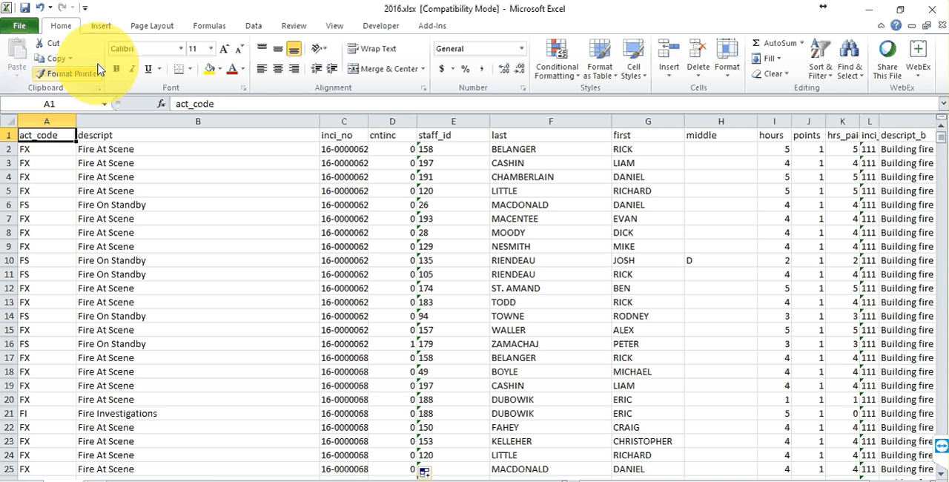
click(102, 26)
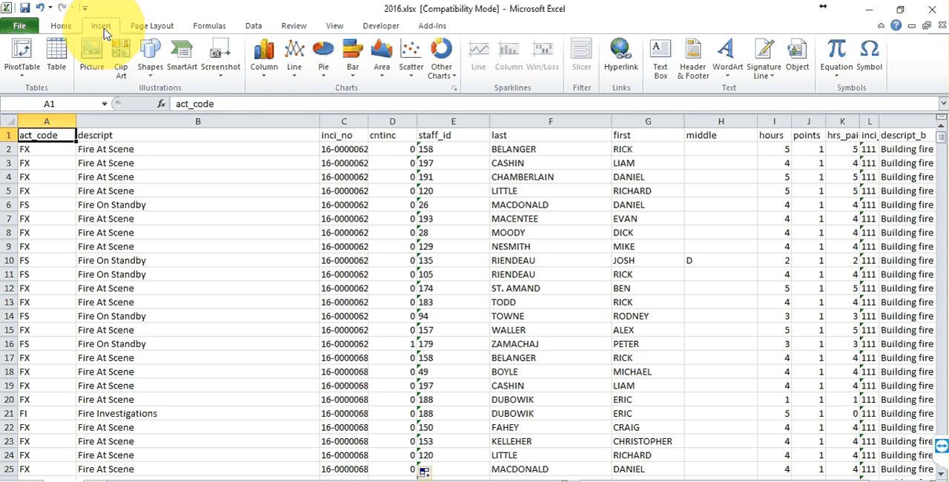
click(25, 59)
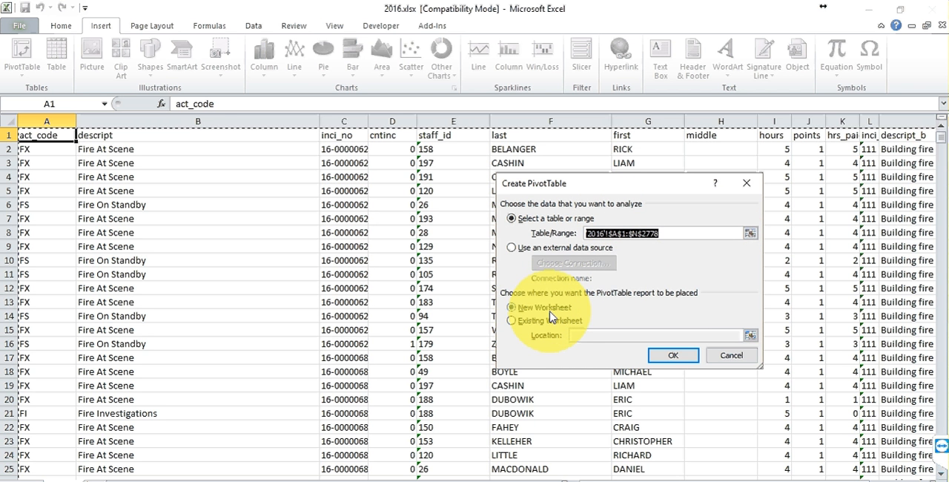
click(681, 356)
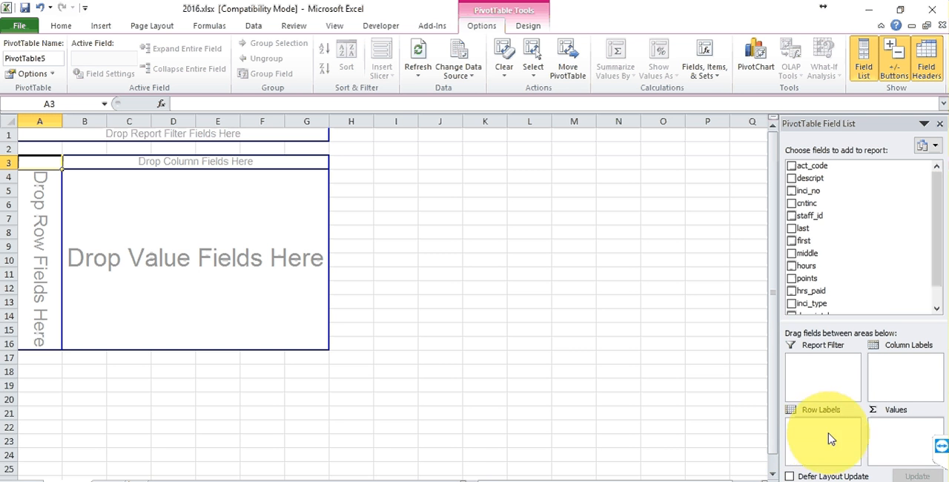
- Place inci_type in the pivot rows and sum hrs_paid in the values
scroll(917, 274, down, 1)
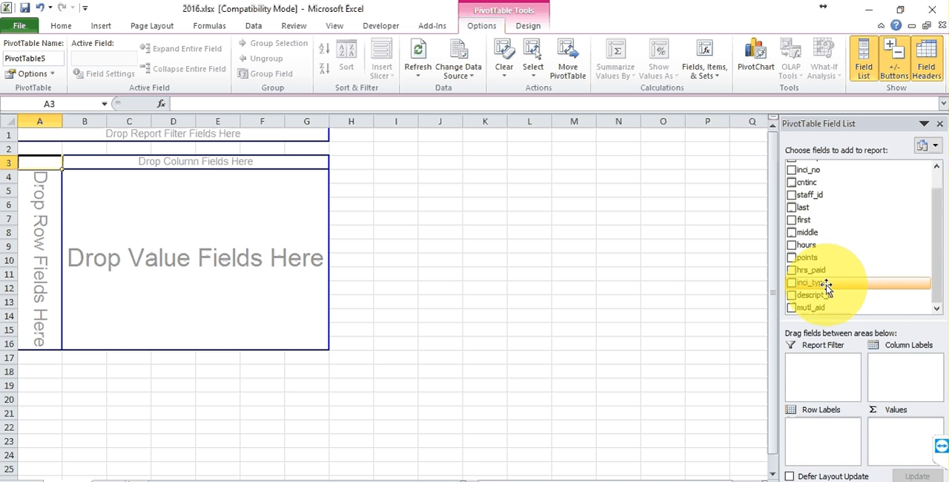
drag(826, 284, 807, 435)
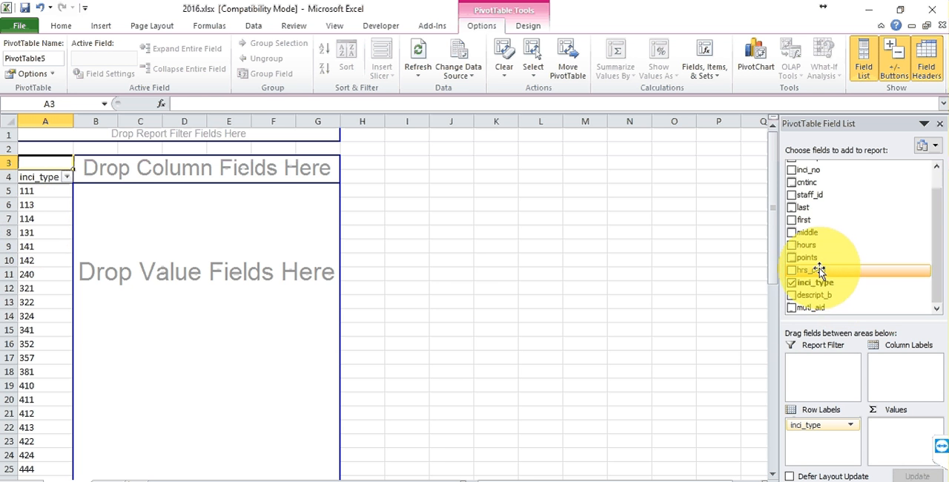
drag(824, 271, 902, 438)
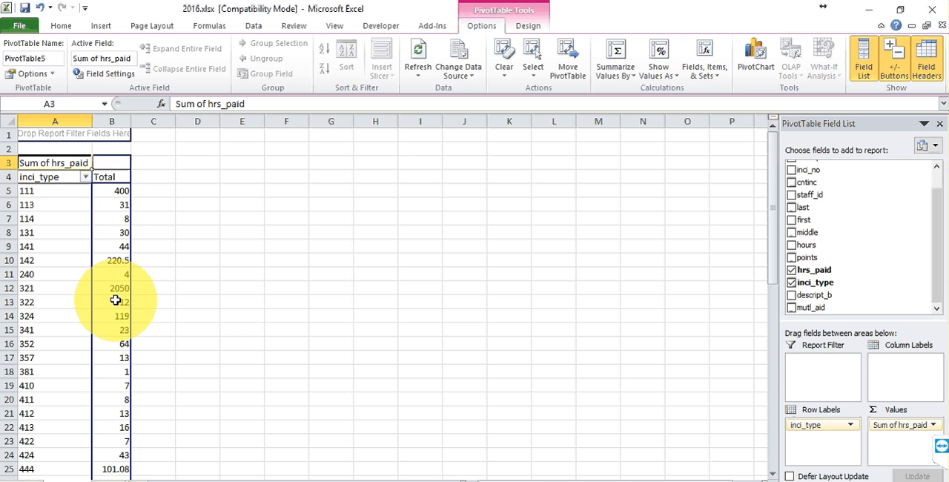
- Add cntinc to the pivot values as a sum
mouse_move(111, 288)
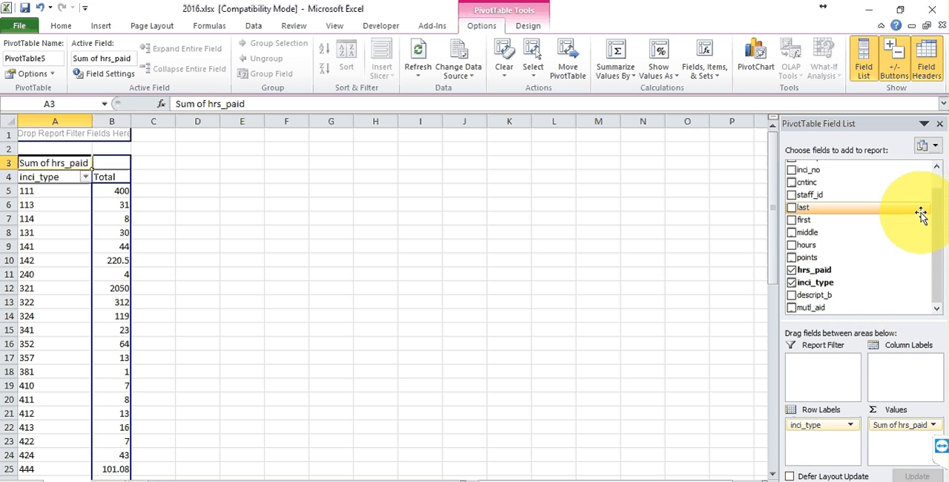
drag(939, 210, 939, 194)
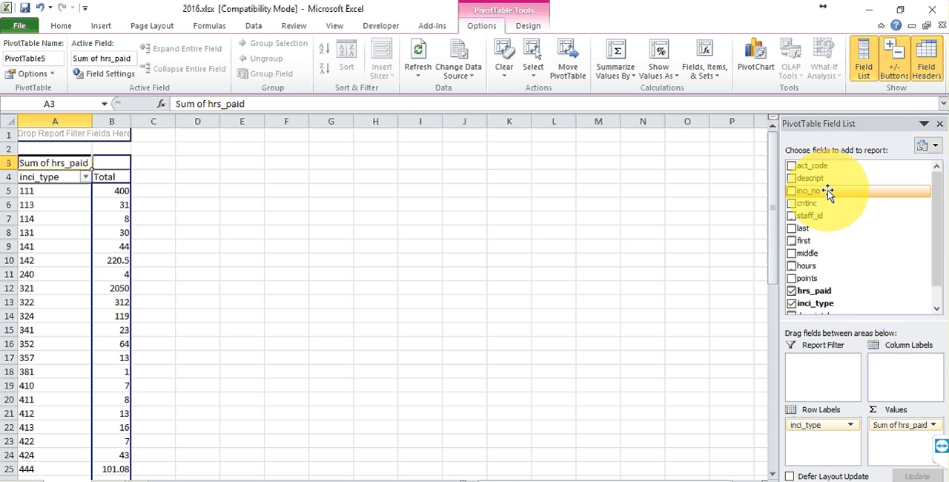
drag(821, 204, 891, 443)
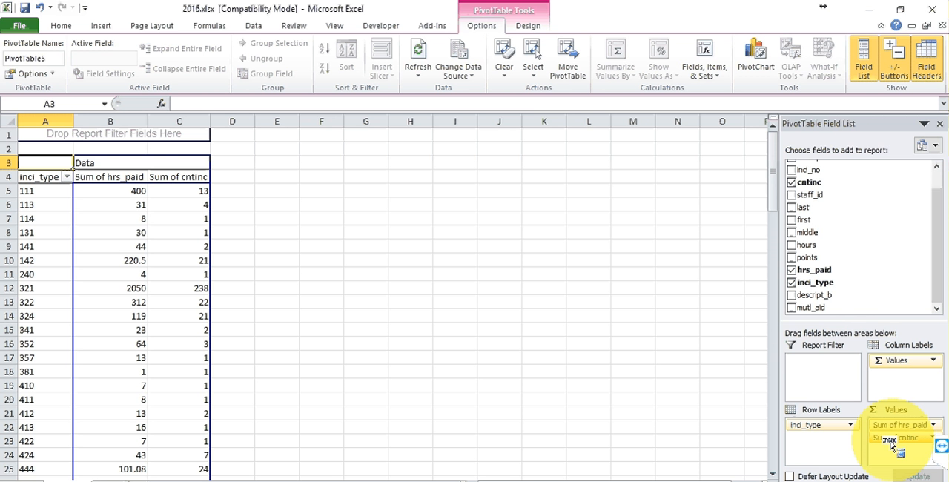
- Add mutl_aid as column labels and re-add cntinc then hrs_paid as summed values
drag(813, 308, 899, 382)
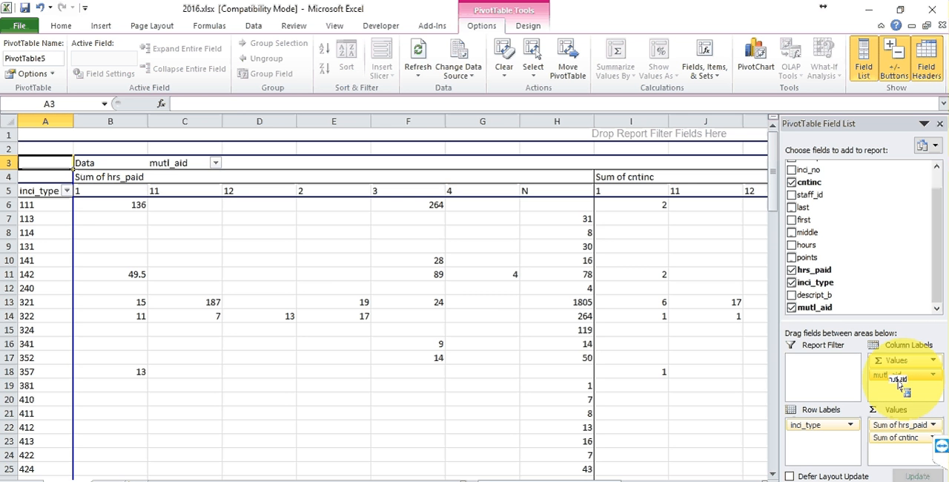
drag(899, 380, 898, 299)
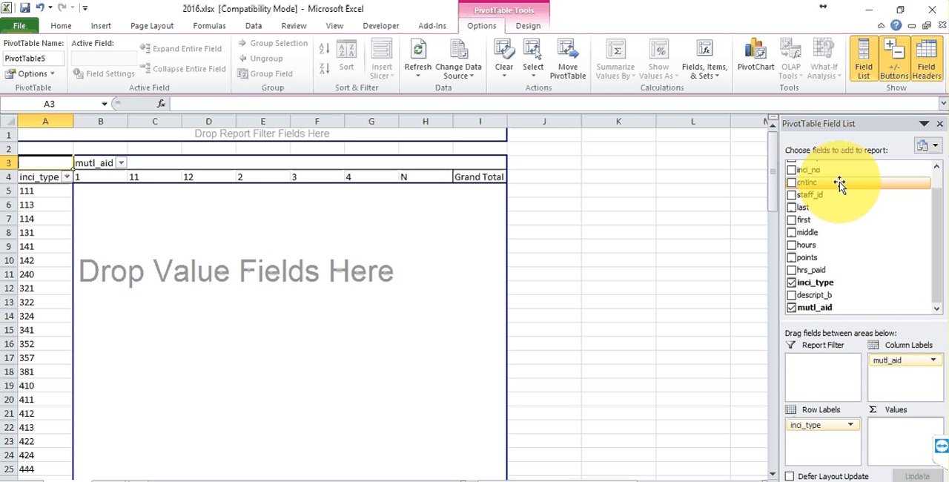
drag(843, 186, 899, 429)
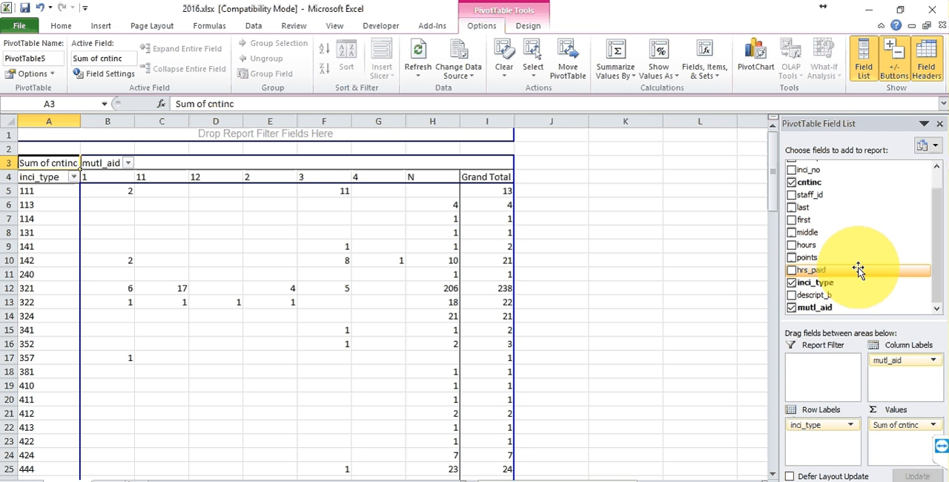
drag(858, 269, 898, 433)
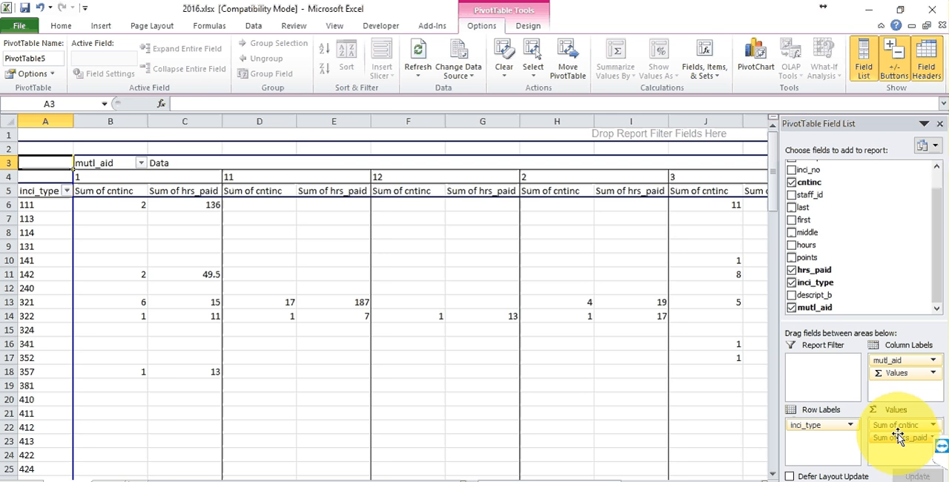
- Scroll across the pivot table to examine counts and hours per mutual aid value and the totals
drag(533, 478, 671, 478)
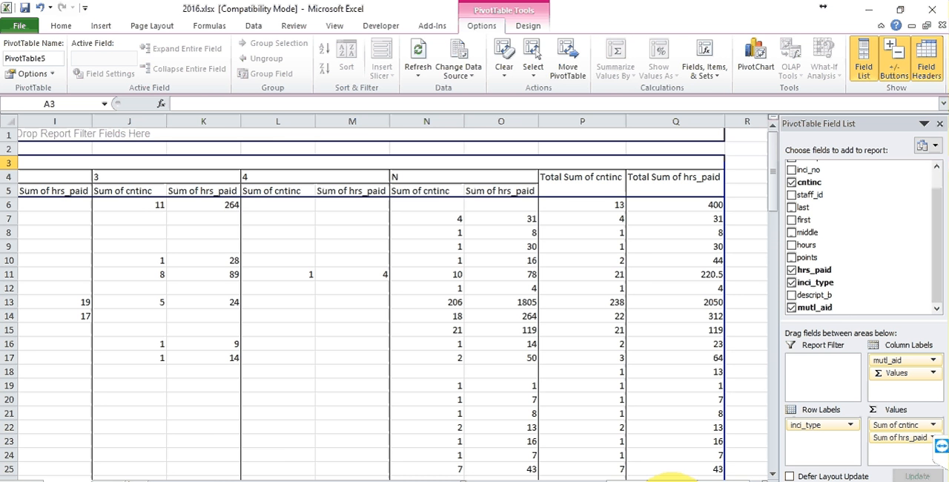
drag(673, 478, 552, 478)
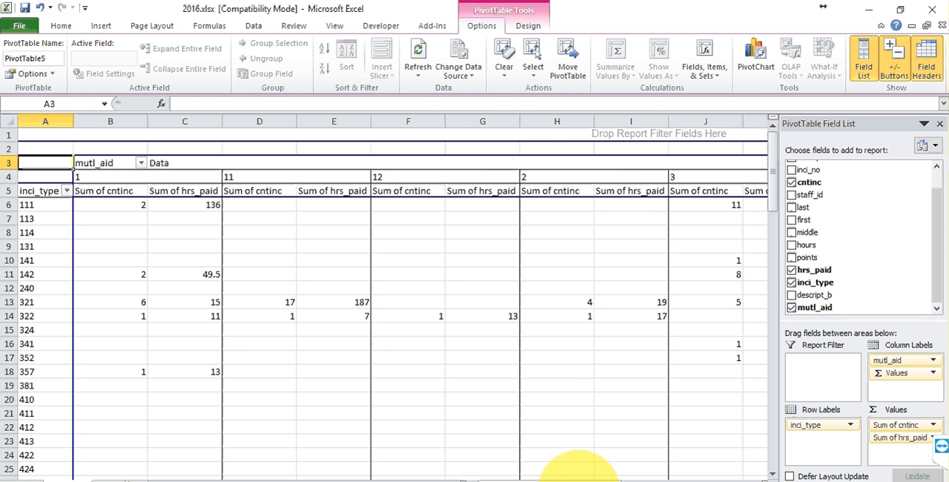
drag(623, 479, 715, 471)
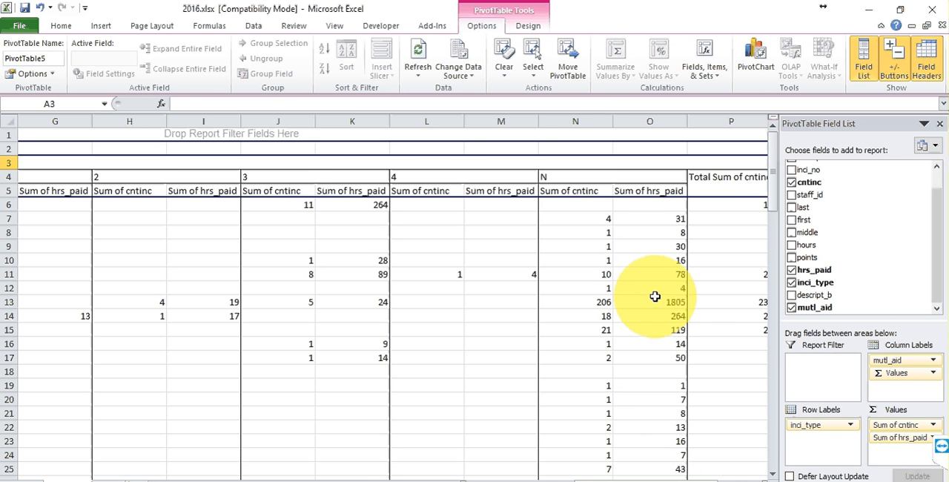
drag(646, 475, 684, 466)
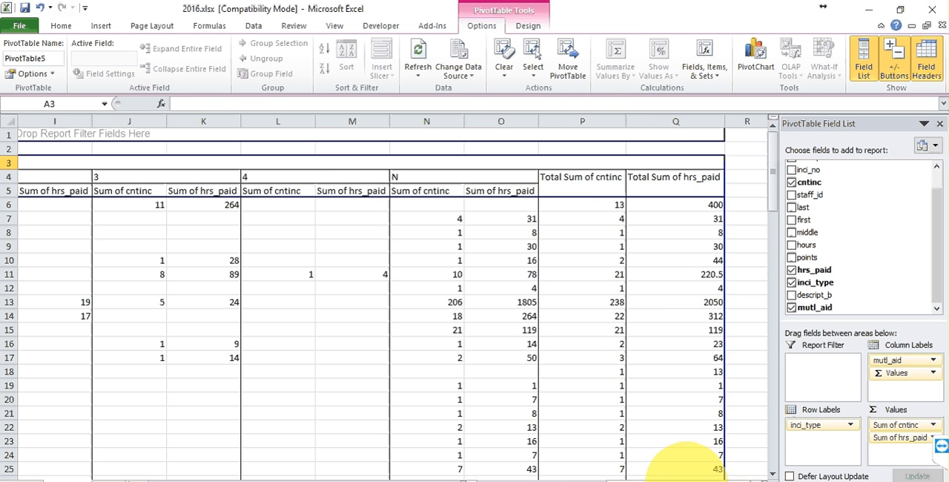
mouse_move(658, 311)
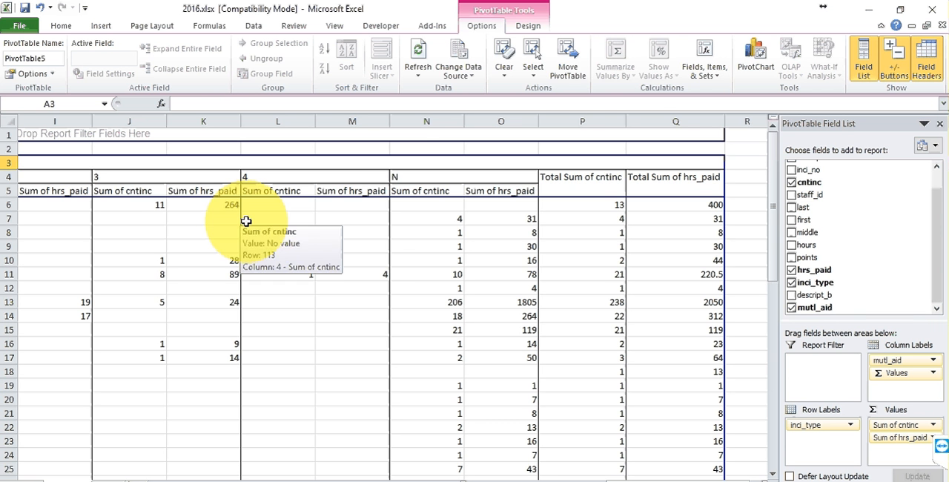
mouse_move(313, 248)
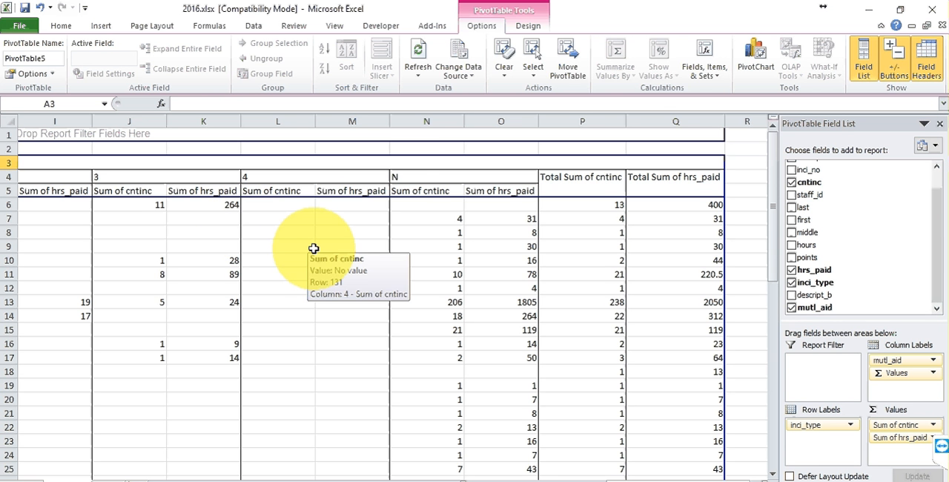